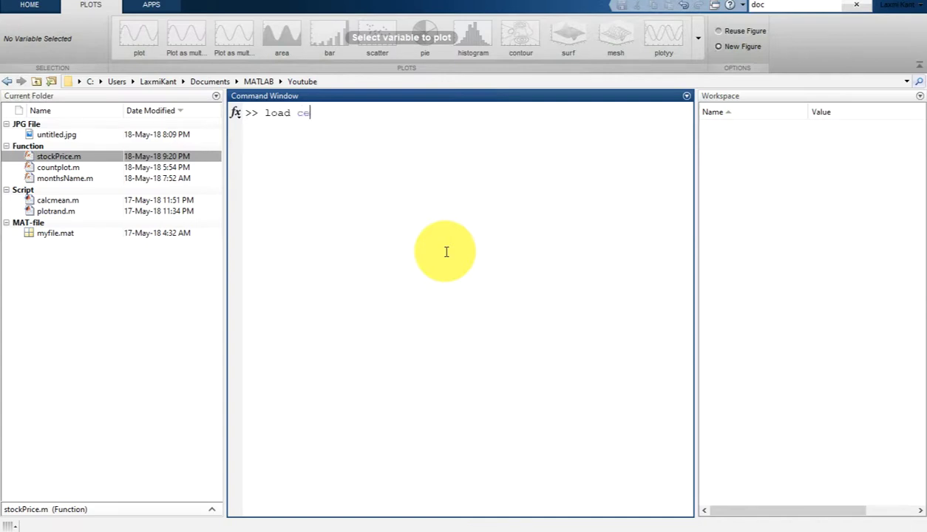
Load the census data and plot population against year as red circles
{"action": "key", "text": "Return"}
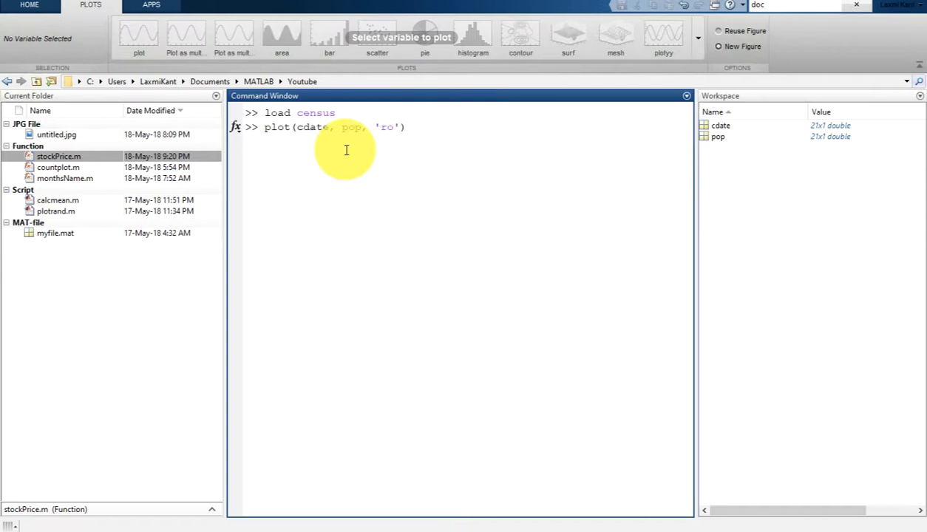
{"action": "key", "text": "Return"}
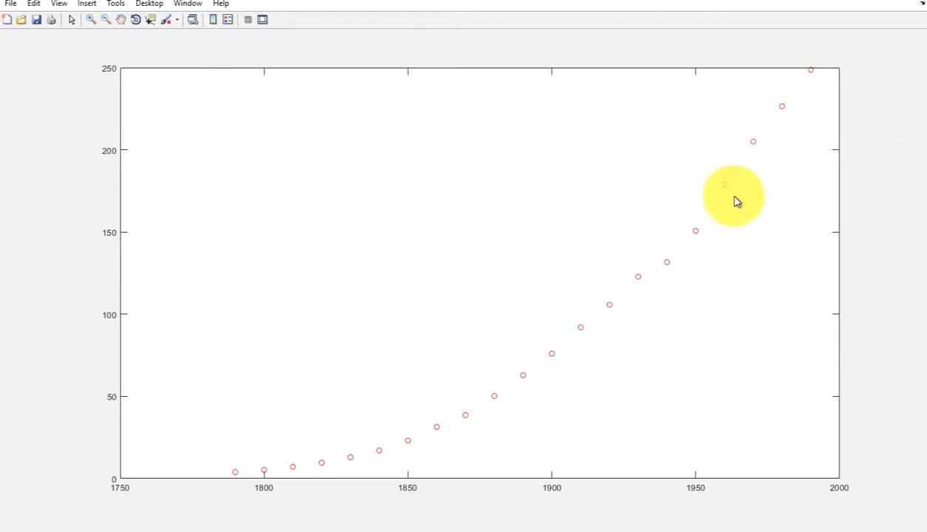
Open Basic Fitting for data1, expanded to show numerical results and y = f(x) evaluation, placed left
{"action": "left_click", "coordinate": [116, 4]}
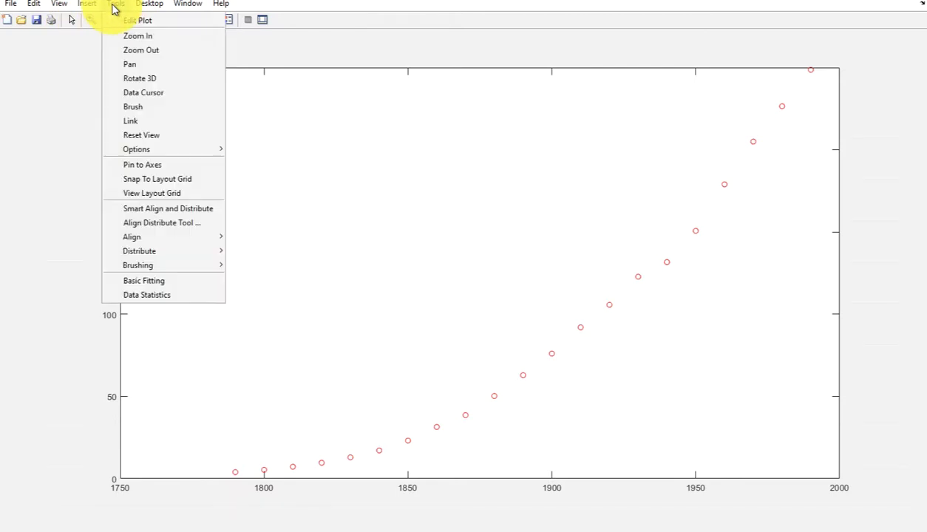
{"action": "left_click", "coordinate": [174, 288]}
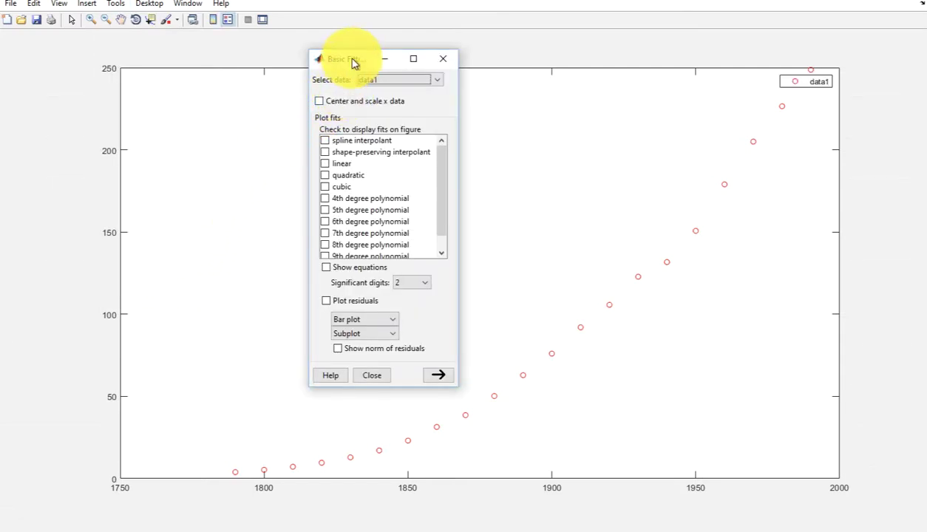
{"action": "left_click_drag", "start_coordinate": [353, 59], "coordinate": [309, 58]}
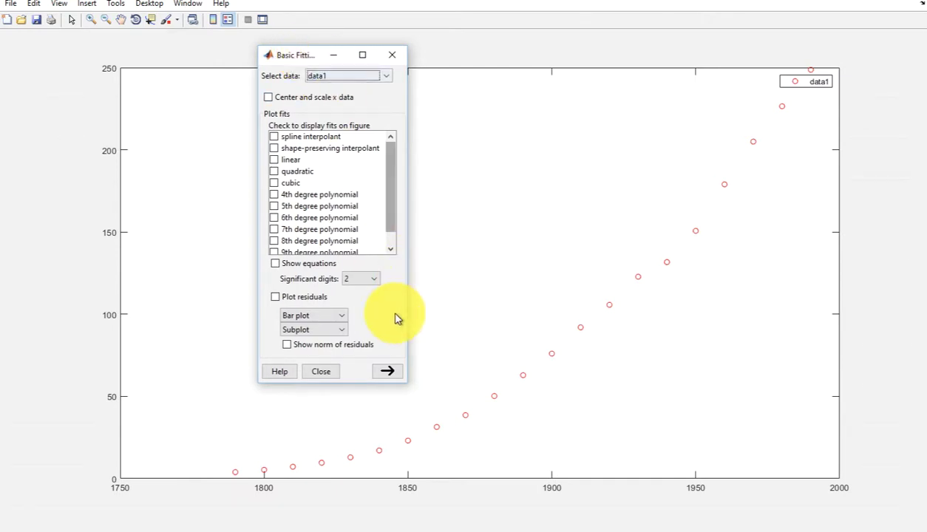
{"action": "left_click", "coordinate": [379, 373]}
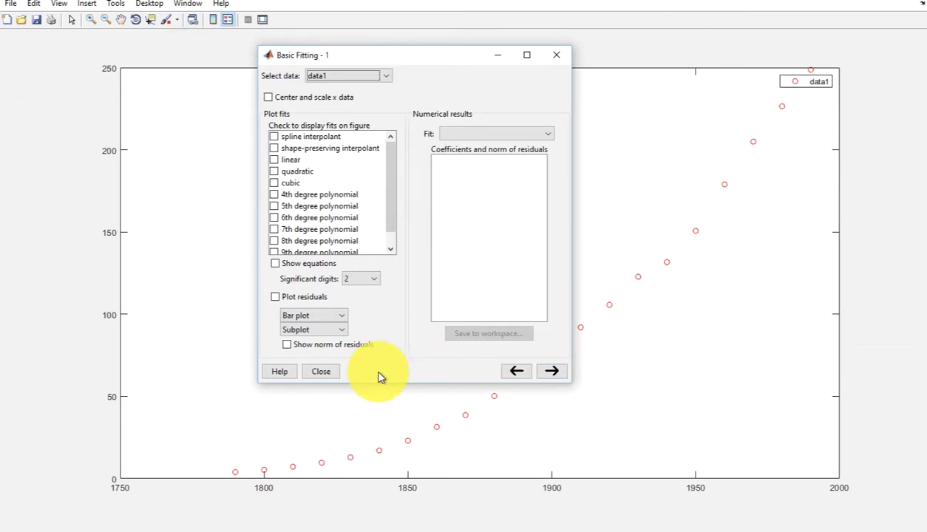
{"action": "left_click", "coordinate": [550, 372]}
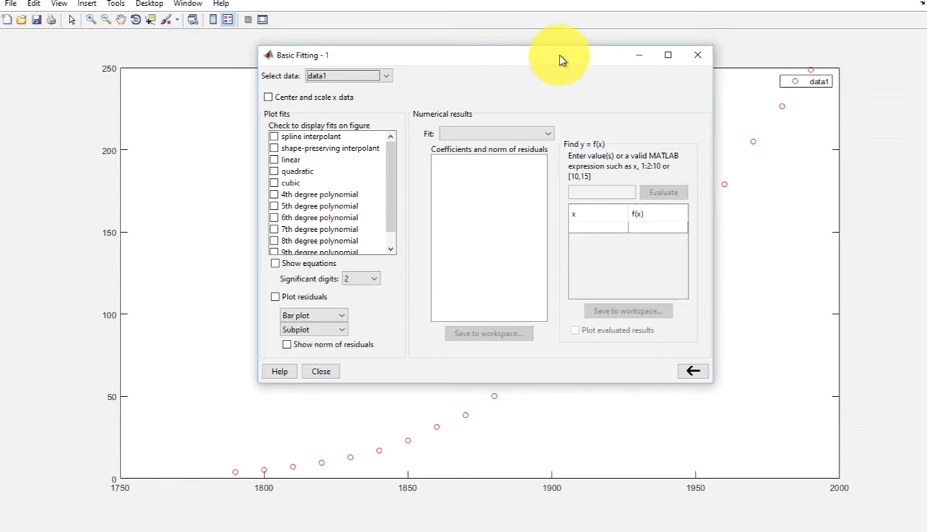
{"action": "left_click_drag", "start_coordinate": [555, 63], "coordinate": [374, 72]}
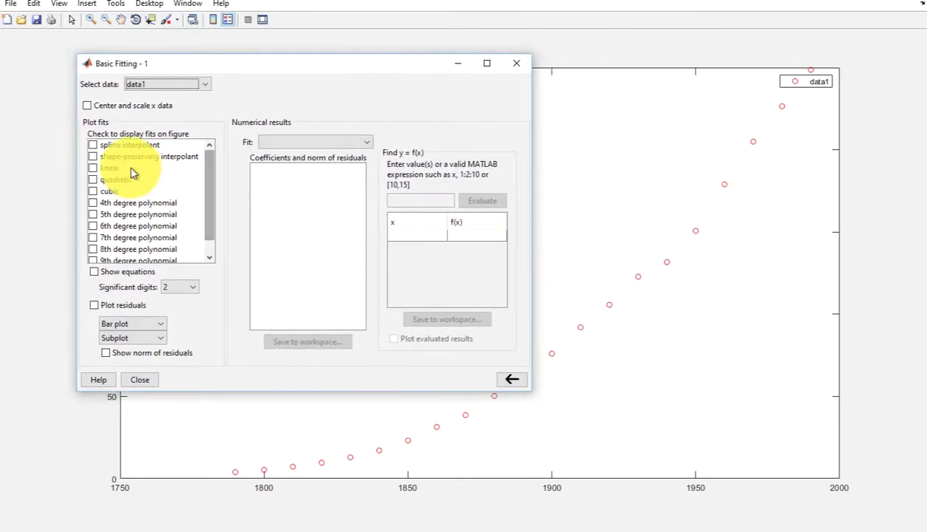
Add a cubic fit, accept the conditioning warning, and centre and scale x (mu 1890, sigma 62.048)
{"action": "left_click", "coordinate": [93, 193]}
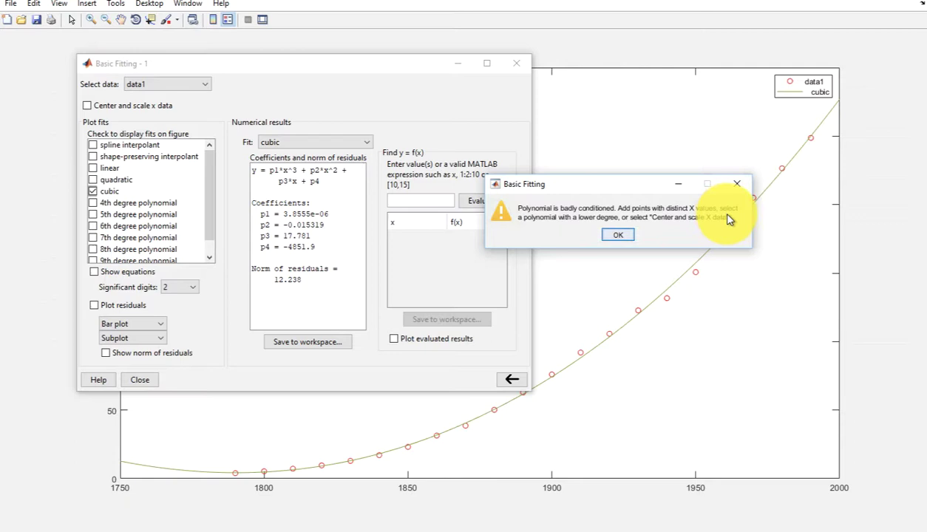
{"action": "left_click", "coordinate": [629, 236]}
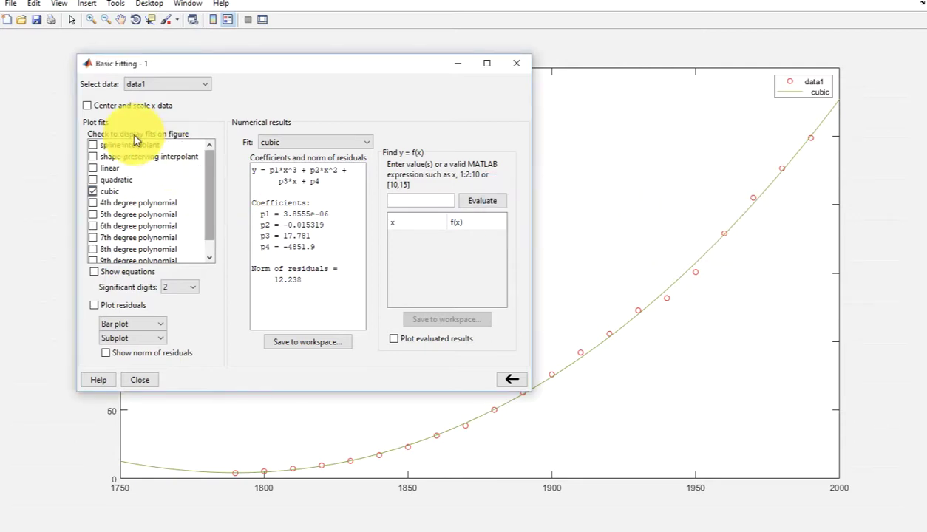
{"action": "left_click", "coordinate": [88, 107]}
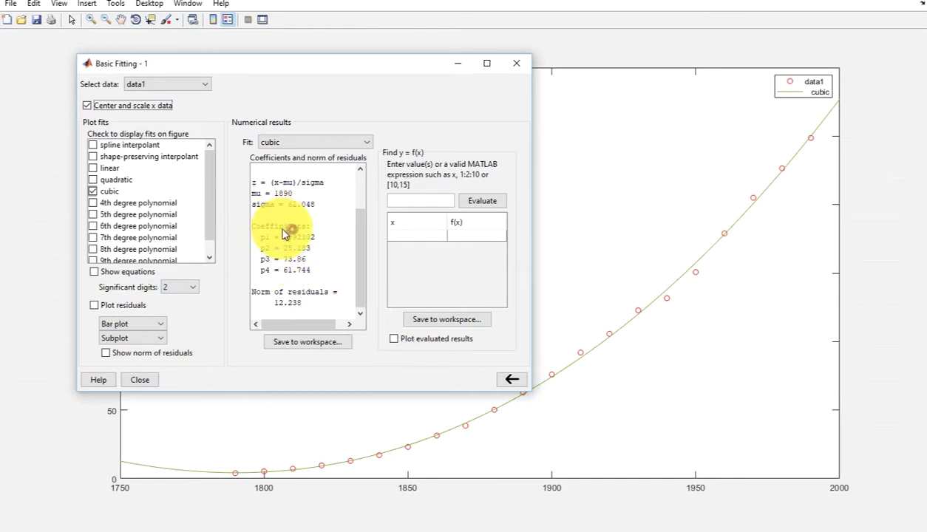
Display the cubic equation y = 0.92*z^3 + 25*z^2 + 74*z + 62 on the plot
{"action": "left_click_drag", "start_coordinate": [361, 238], "coordinate": [370, 197]}
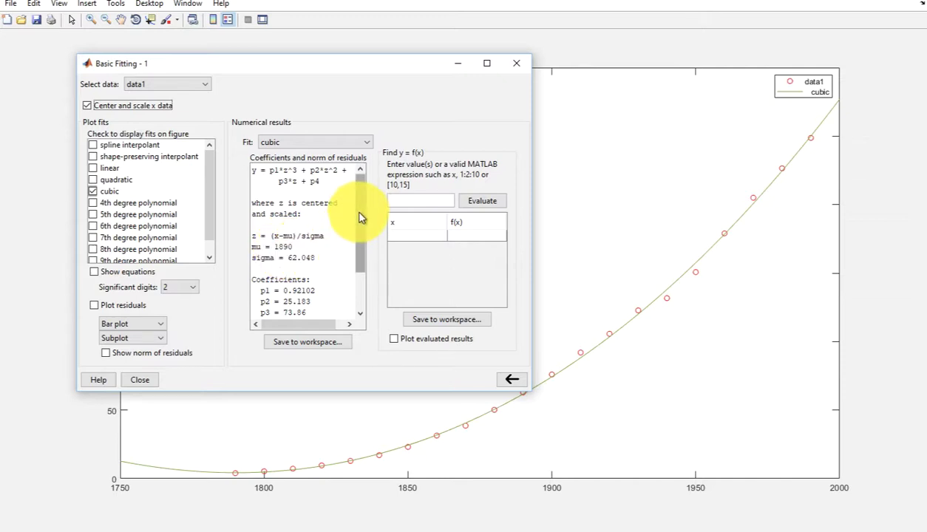
{"action": "left_click_drag", "start_coordinate": [360, 213], "coordinate": [359, 251]}
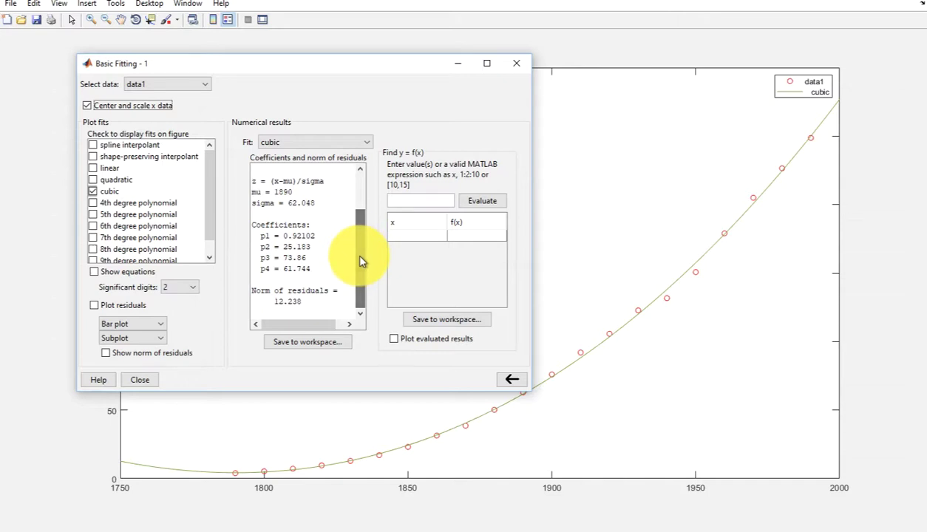
{"action": "left_click", "coordinate": [98, 273]}
{"action": "left_click_drag", "start_coordinate": [179, 70], "coordinate": [415, 106]}
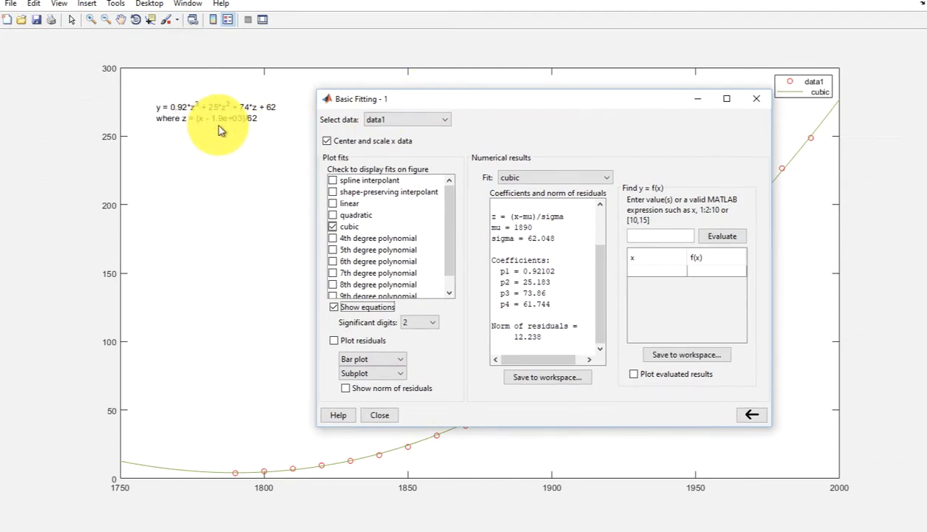
Plot the cubic fit's residuals as a bar chart in a subplot below the census data
{"action": "left_click", "coordinate": [337, 343]}
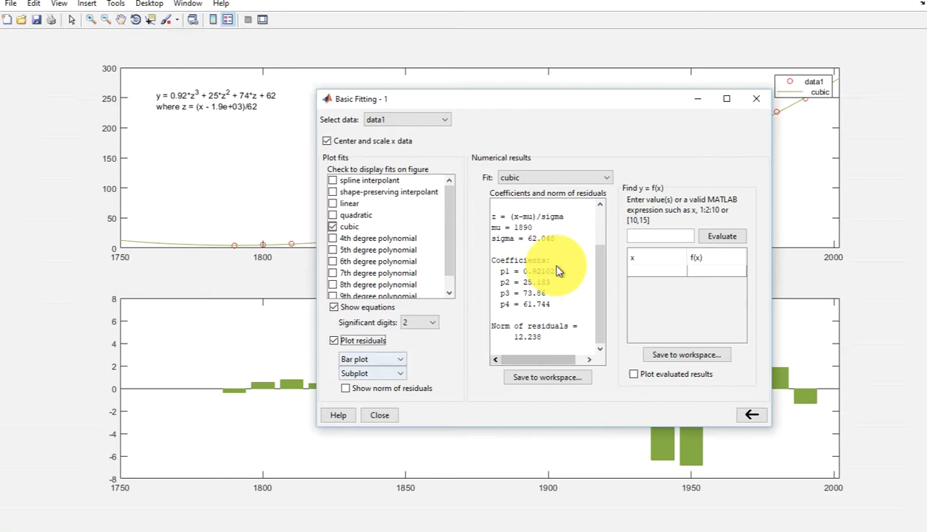
{"action": "left_click_drag", "start_coordinate": [566, 99], "coordinate": [373, 109]}
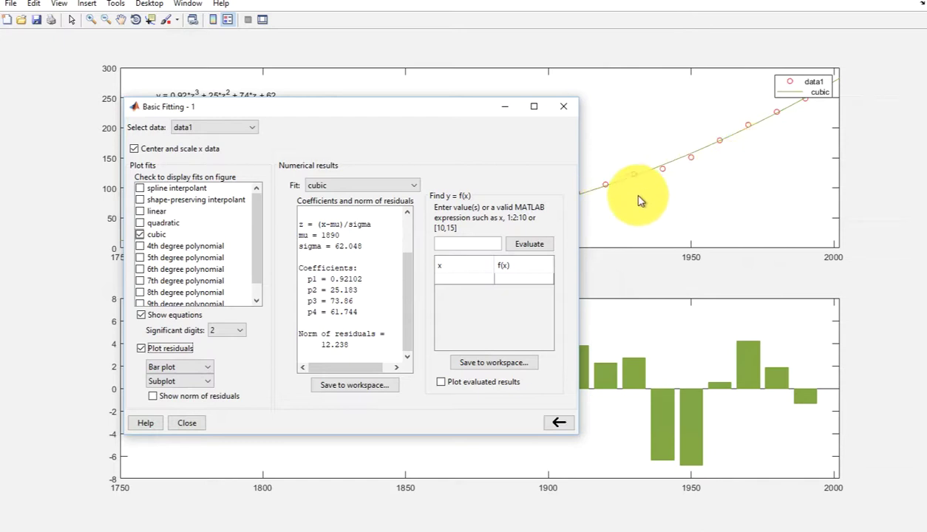
Evaluate the cubic fit at x = 1955, giving a predicted population of 168
{"action": "left_click", "coordinate": [455, 246]}
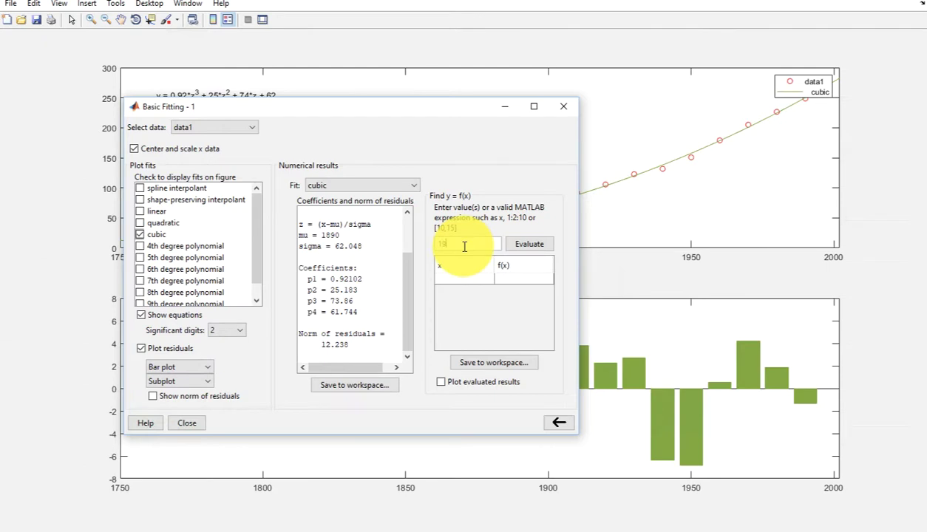
{"action": "left_click", "coordinate": [520, 252]}
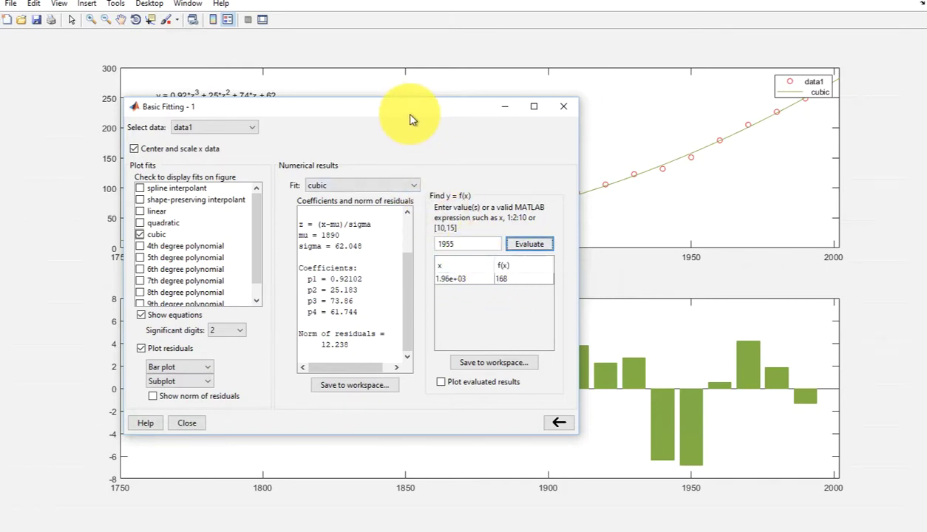
{"action": "left_click_drag", "start_coordinate": [411, 120], "coordinate": [379, 238]}
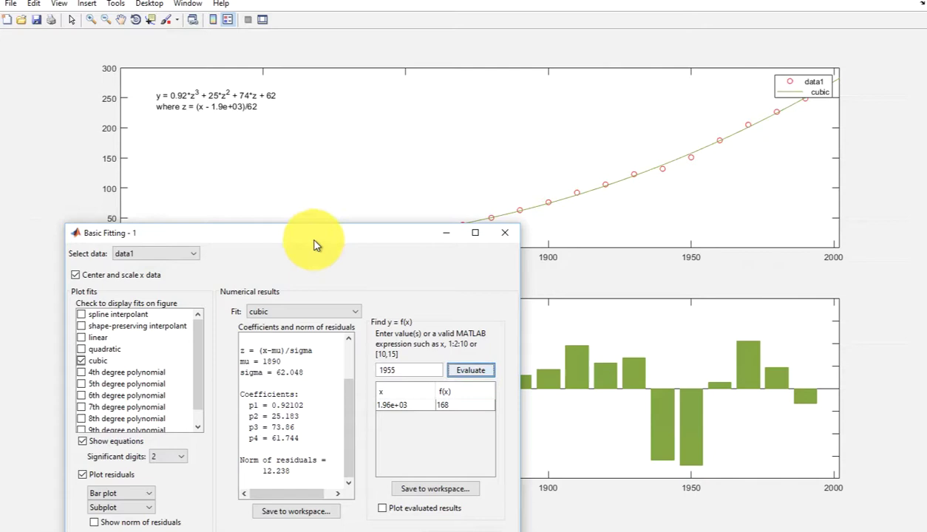
{"action": "left_click_drag", "start_coordinate": [309, 239], "coordinate": [352, 150]}
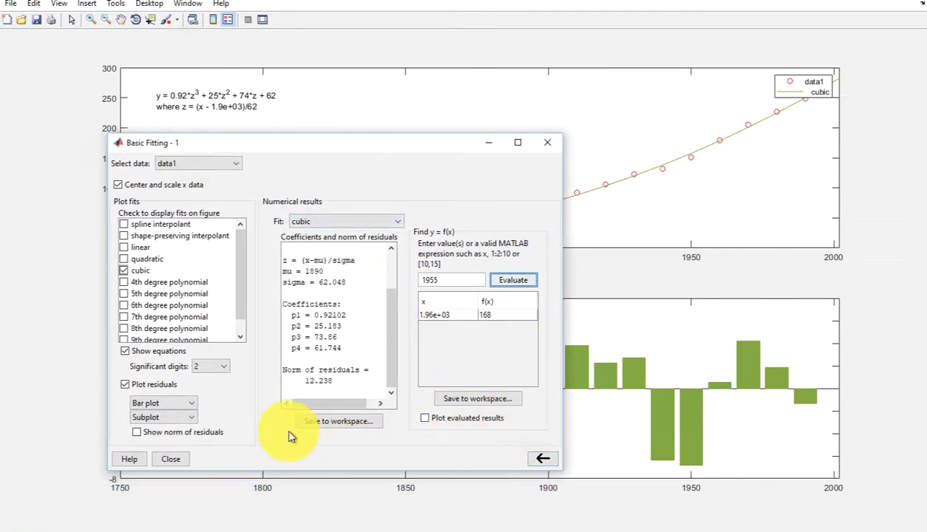
Plot the evaluated point and show the norm of residuals, 12.238, on the residuals subplot
{"action": "left_click", "coordinate": [425, 419]}
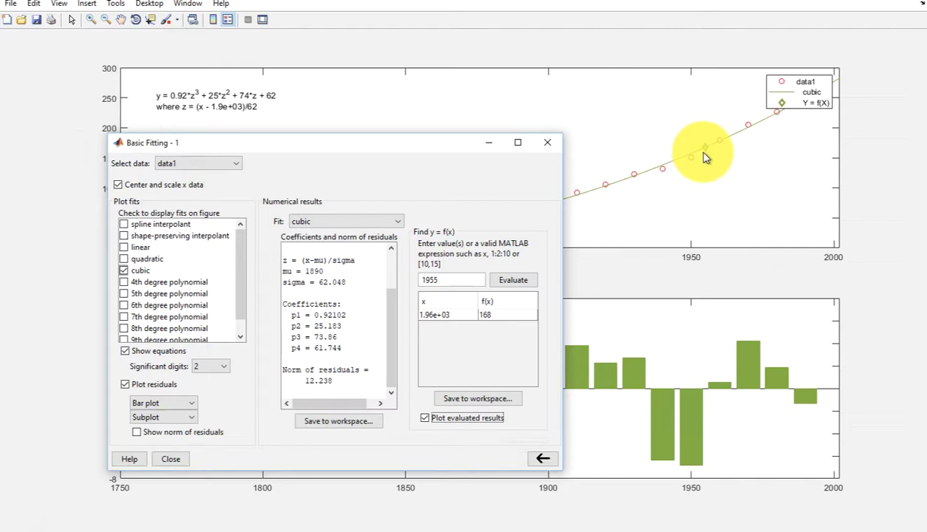
{"action": "left_click", "coordinate": [137, 434]}
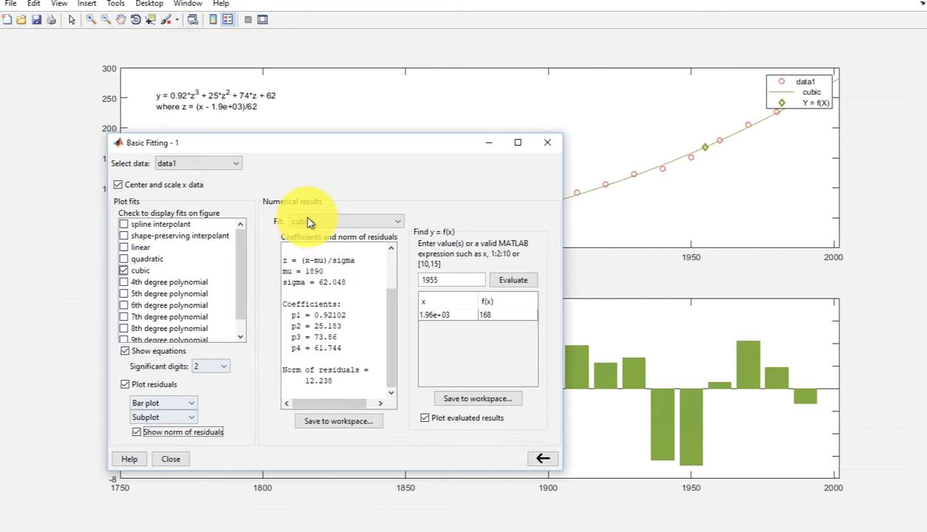
{"action": "left_click_drag", "start_coordinate": [445, 154], "coordinate": [644, 134]}
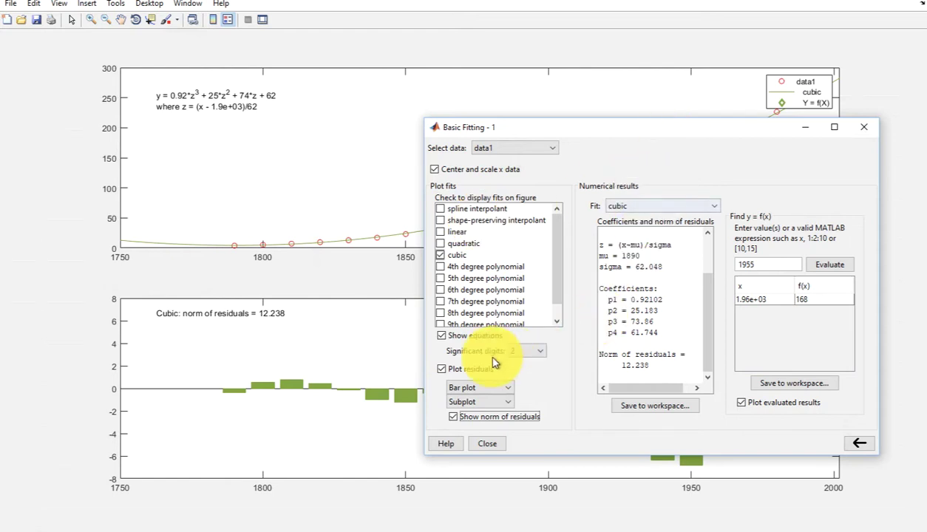
Close Basic Fitting and title the population plot 'US Population Data'
{"action": "left_click", "coordinate": [487, 446]}
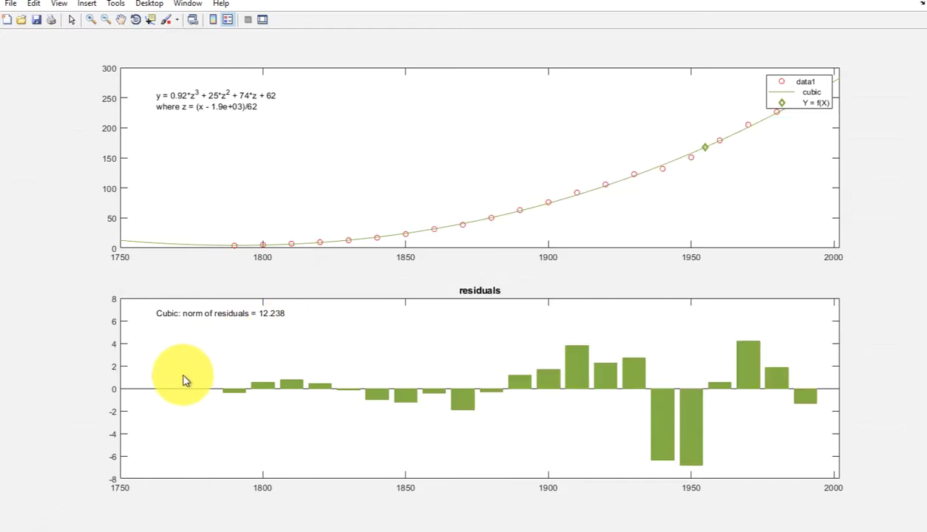
{"action": "left_click", "coordinate": [87, 6]}
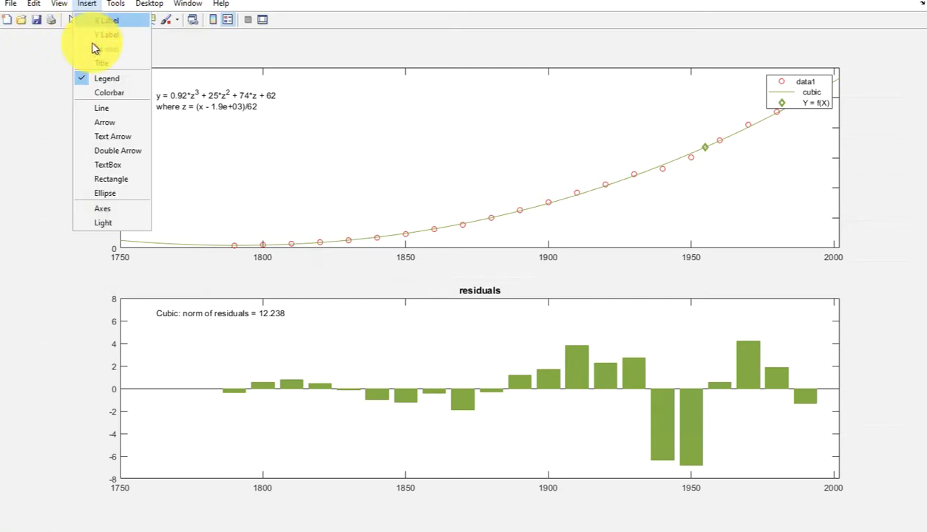
{"action": "key", "text": "Escape"}
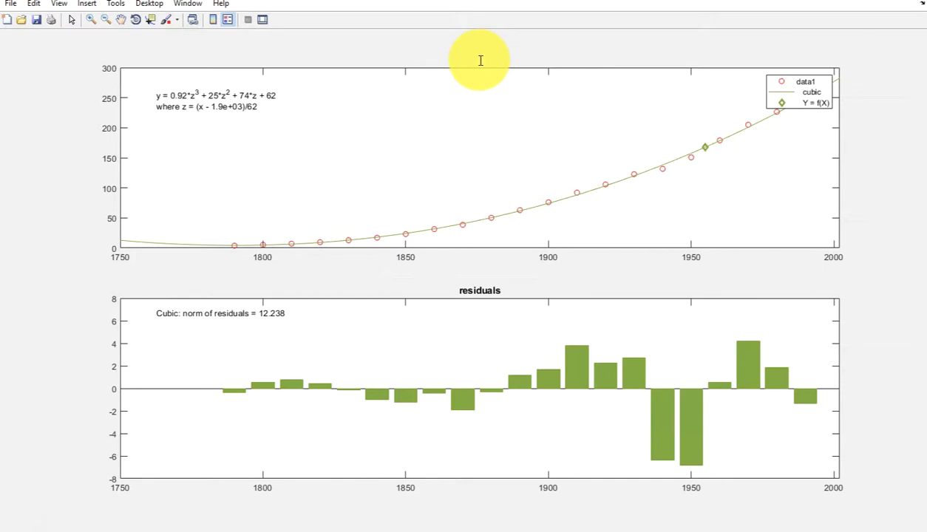
{"action": "type", "text": "Population Data"}
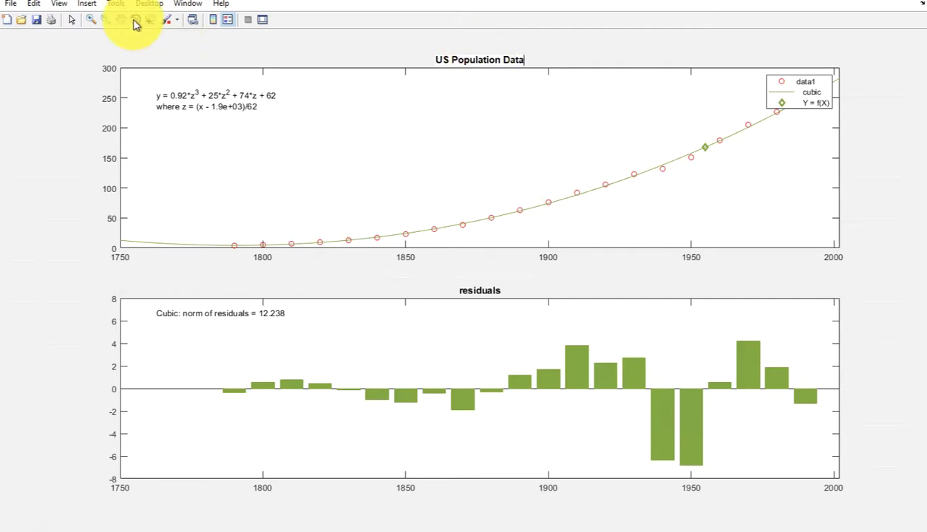
Label the population plot's axes 'Year' and 'Population'
{"action": "left_click", "coordinate": [86, 4]}
{"action": "left_click", "coordinate": [95, 22]}
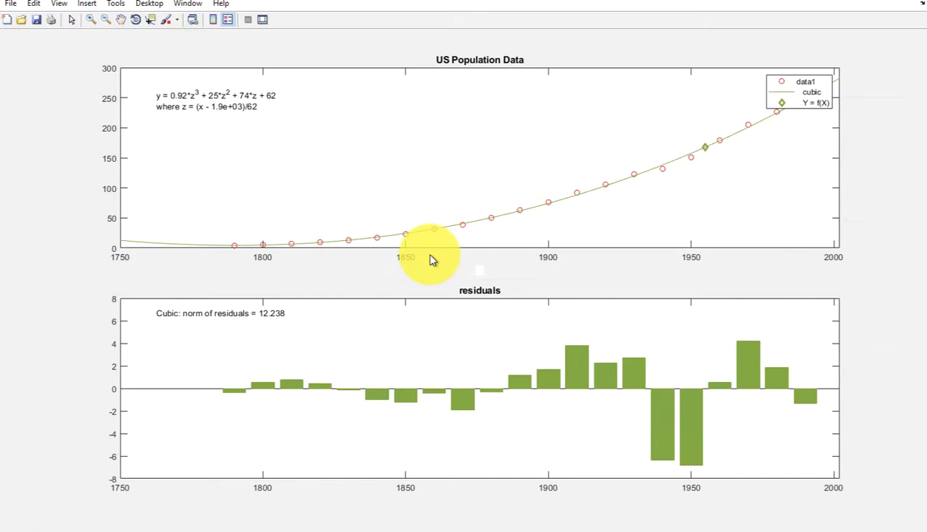
{"action": "type", "text": "Year"}
{"action": "left_click", "coordinate": [87, 4]}
{"action": "left_click", "coordinate": [93, 35]}
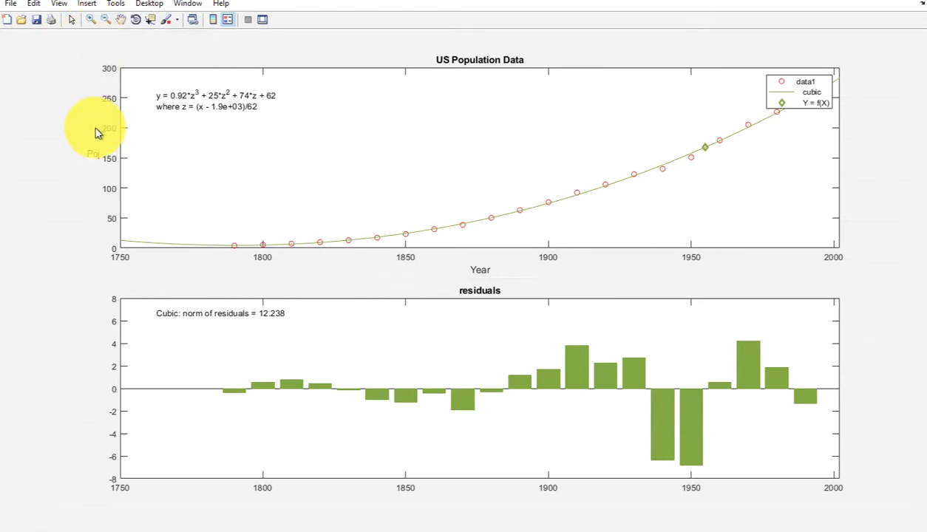
{"action": "type", "text": "Population"}
{"action": "left_click", "coordinate": [90, 196]}
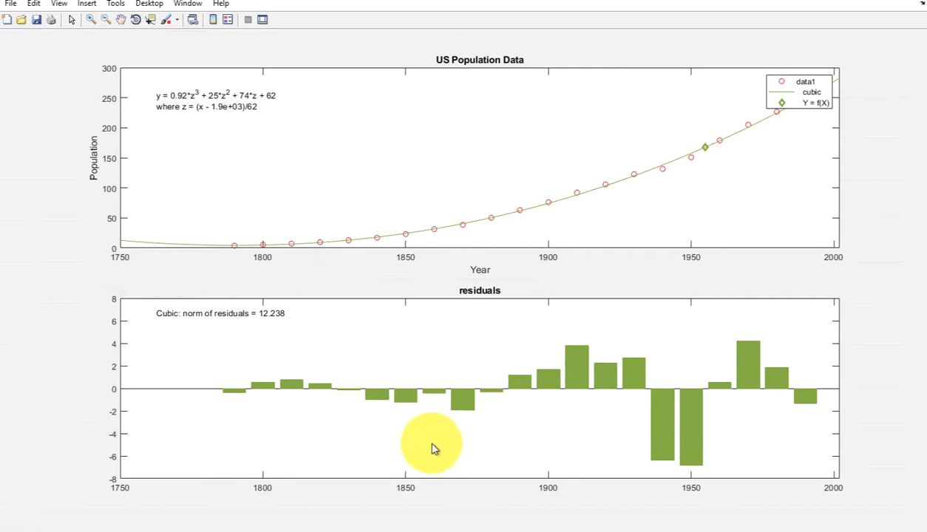
Label the residuals plot's axes 'Year' and 'Residual'
{"action": "left_click", "coordinate": [88, 4]}
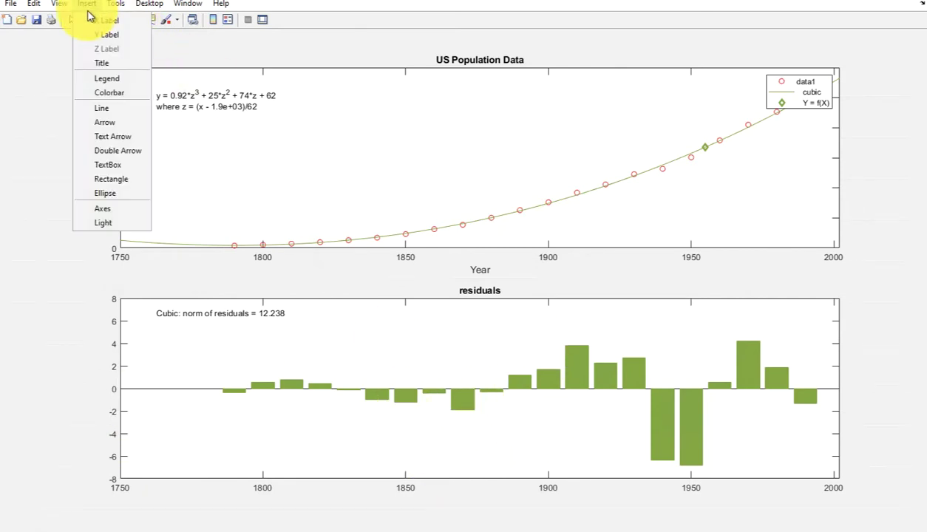
{"action": "left_click", "coordinate": [94, 22]}
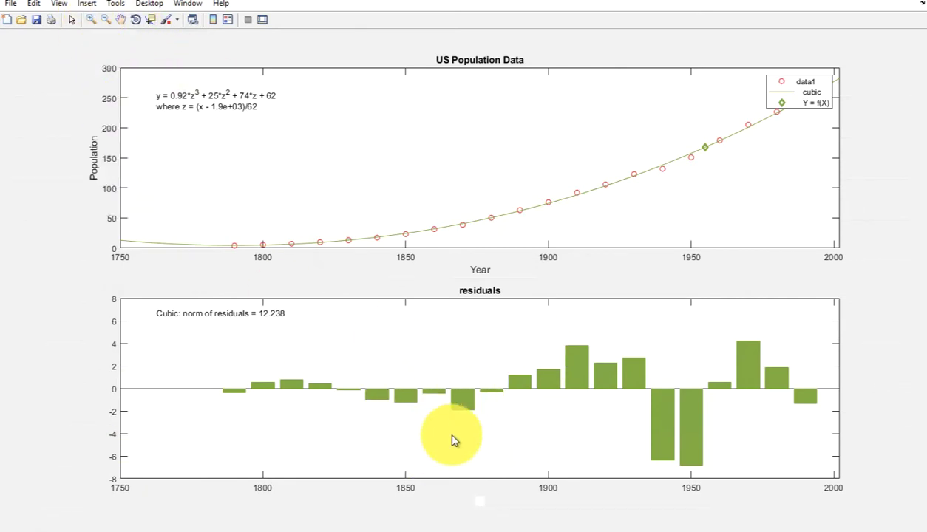
{"action": "type", "text": "Year"}
{"action": "left_click", "coordinate": [454, 441]}
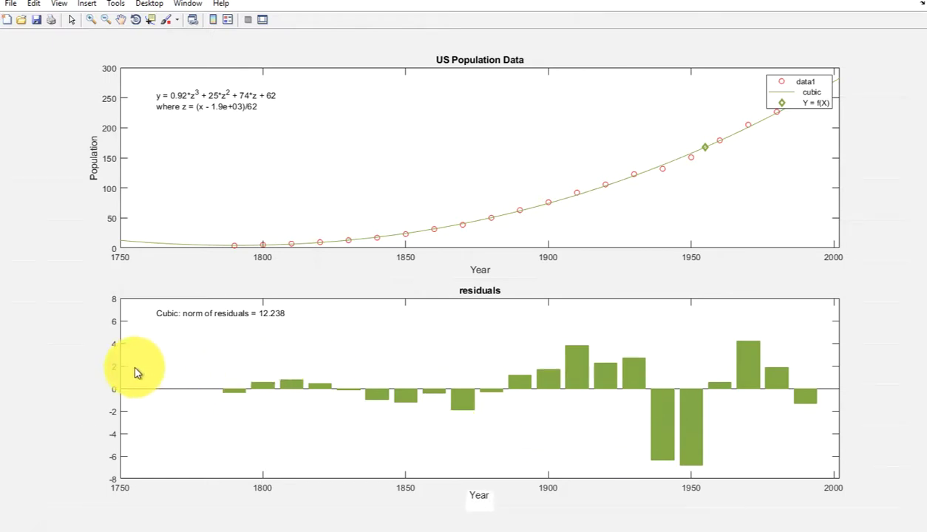
{"action": "left_click", "coordinate": [92, 5]}
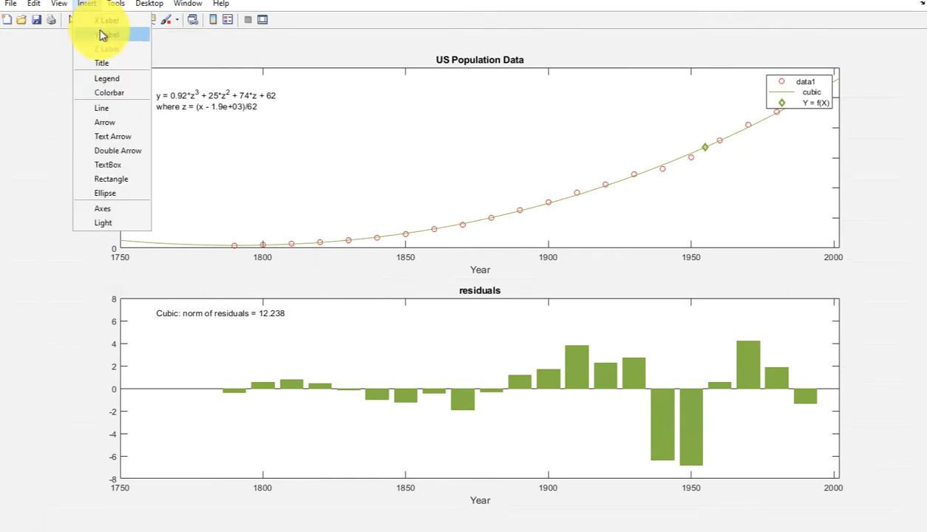
{"action": "left_click", "coordinate": [99, 32]}
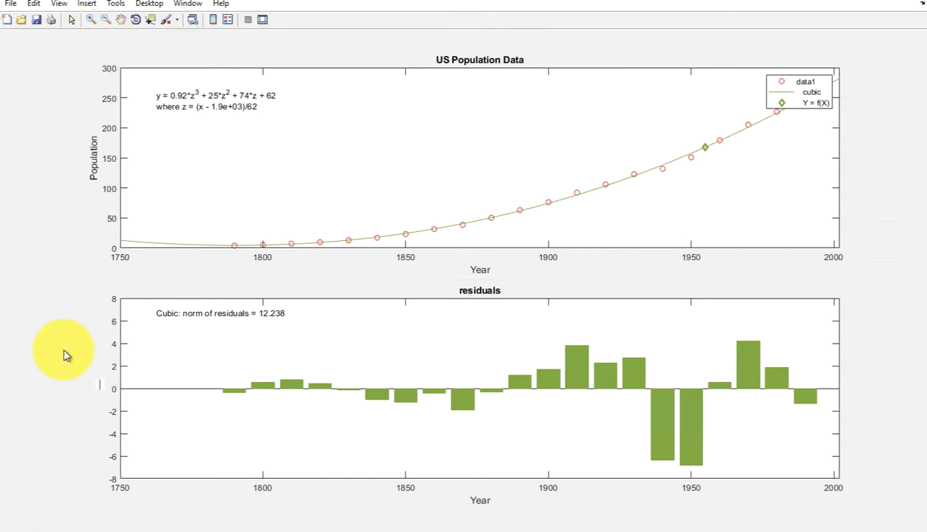
{"action": "type", "text": "Residual"}
{"action": "left_click", "coordinate": [64, 354]}
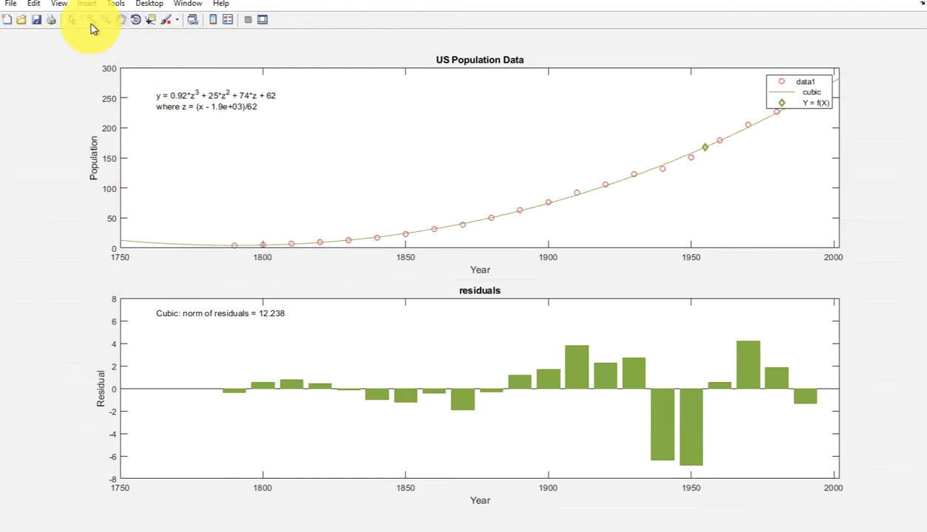
Generate code for the figure and rename the function createfigure to usPopulationPlot
{"action": "left_click", "coordinate": [11, 3]}
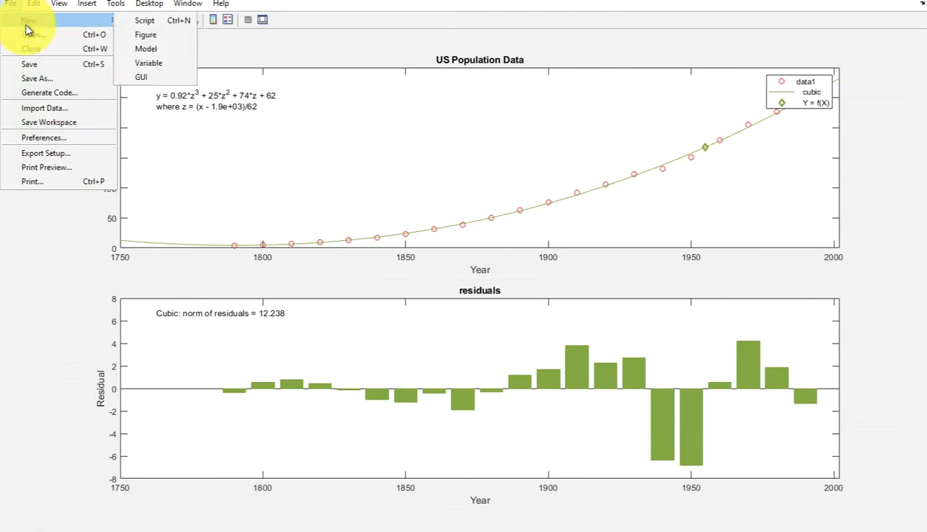
{"action": "left_click", "coordinate": [62, 94]}
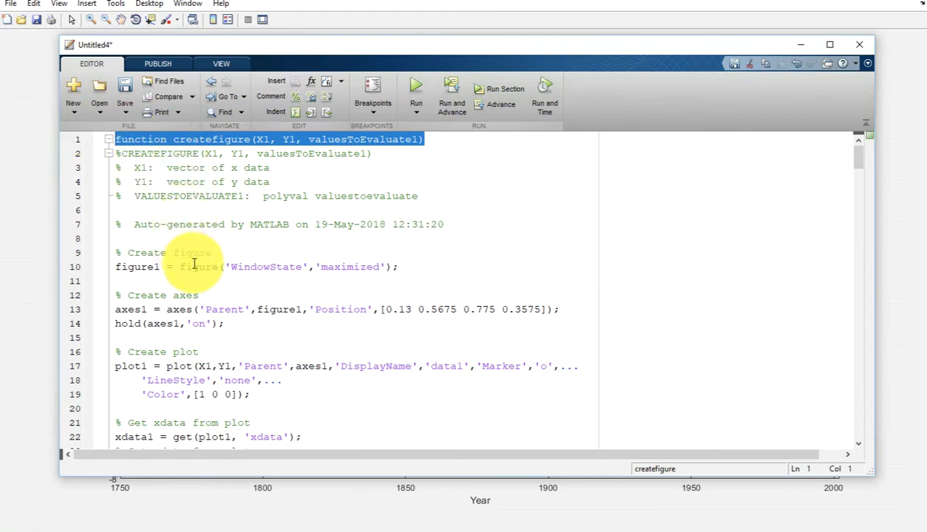
{"action": "left_click", "coordinate": [180, 196]}
{"action": "double_click", "coordinate": [219, 139]}
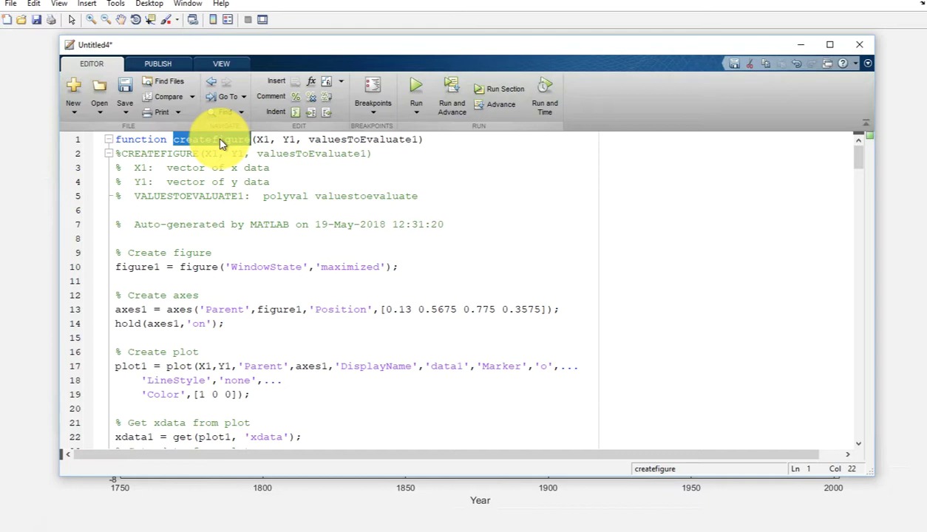
{"action": "type", "text": "us"}
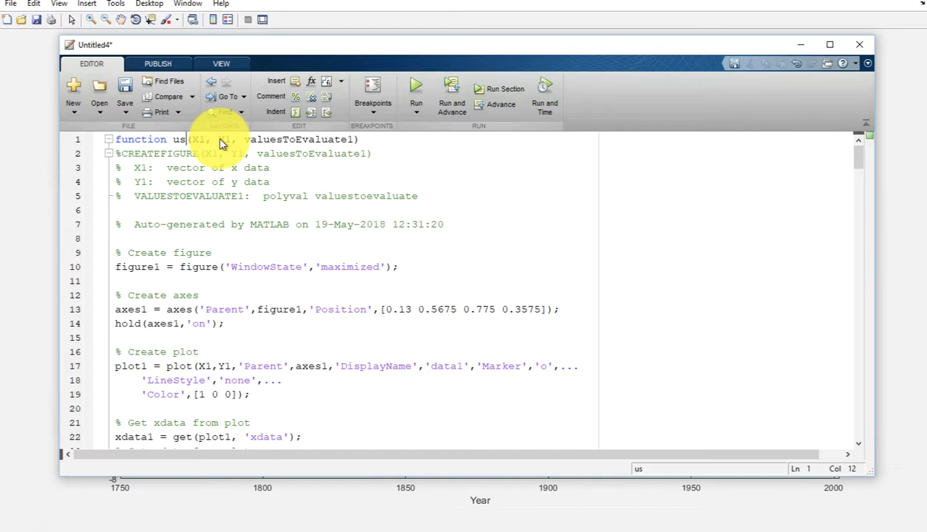
{"action": "type", "text": "Pl"}
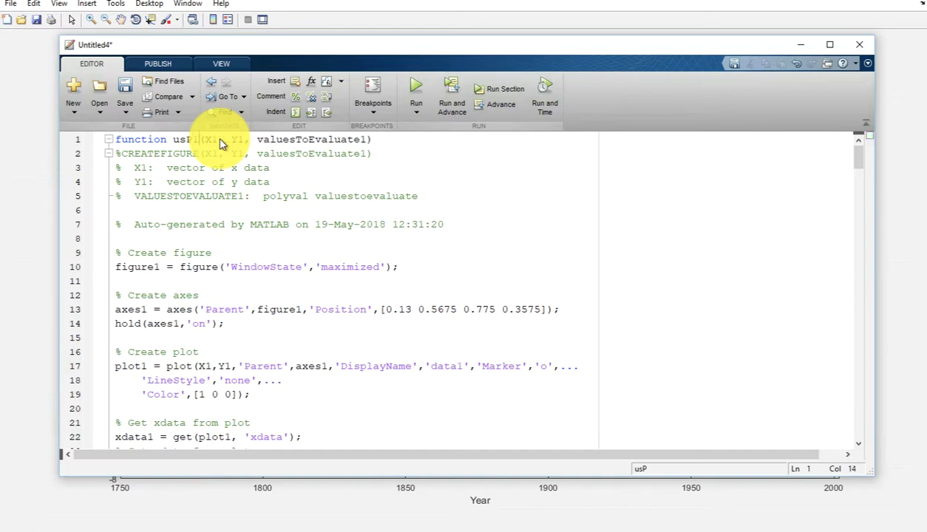
{"action": "key", "text": "BackSpace"}
{"action": "type", "text": "opul"}
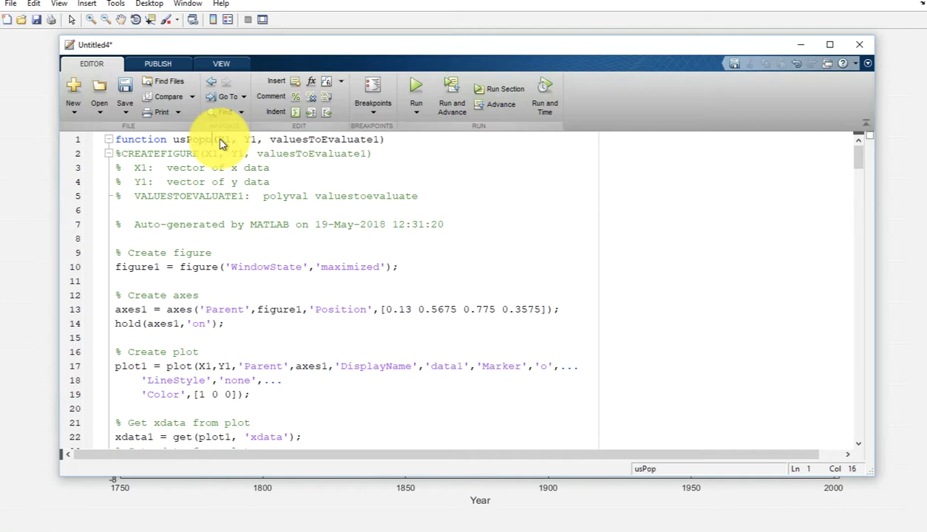
{"action": "type", "text": "ato"}
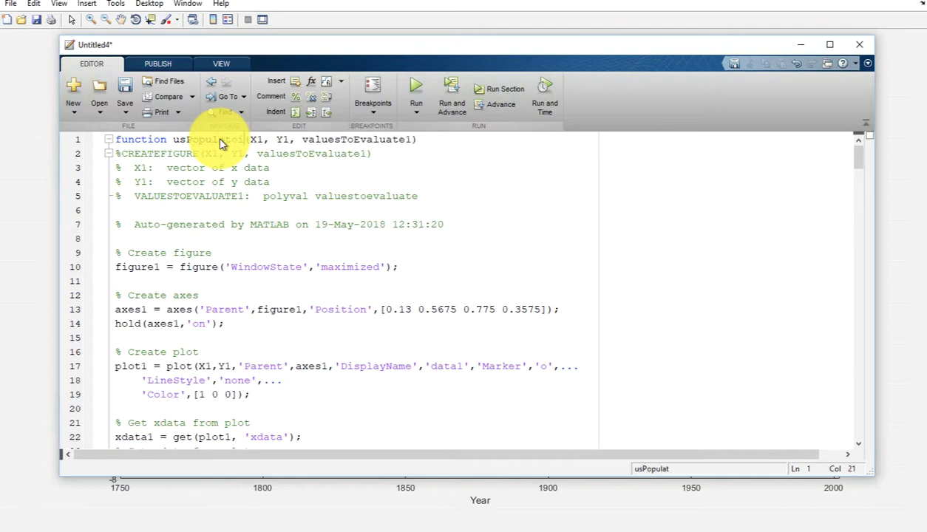
{"action": "key", "text": "BackSpace"}
{"action": "type", "text": "ionPl"}
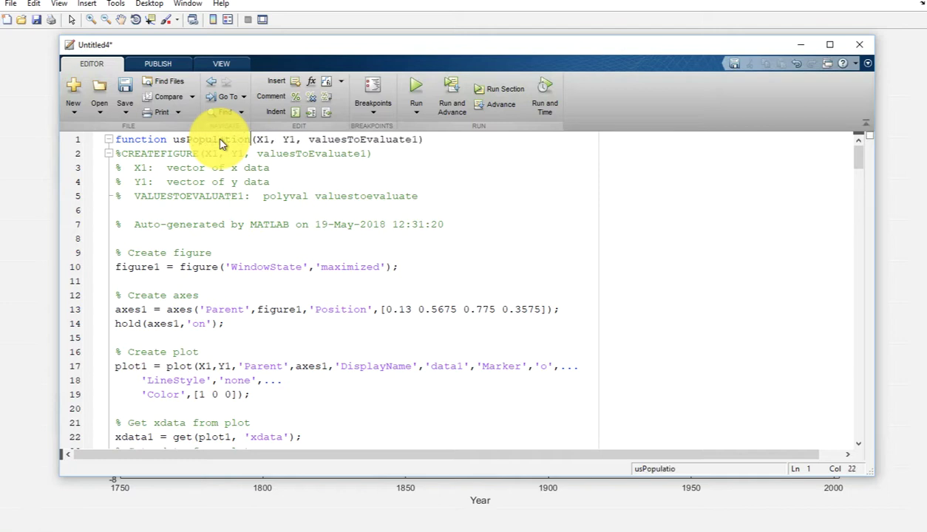
{"action": "type", "text": "ot"}
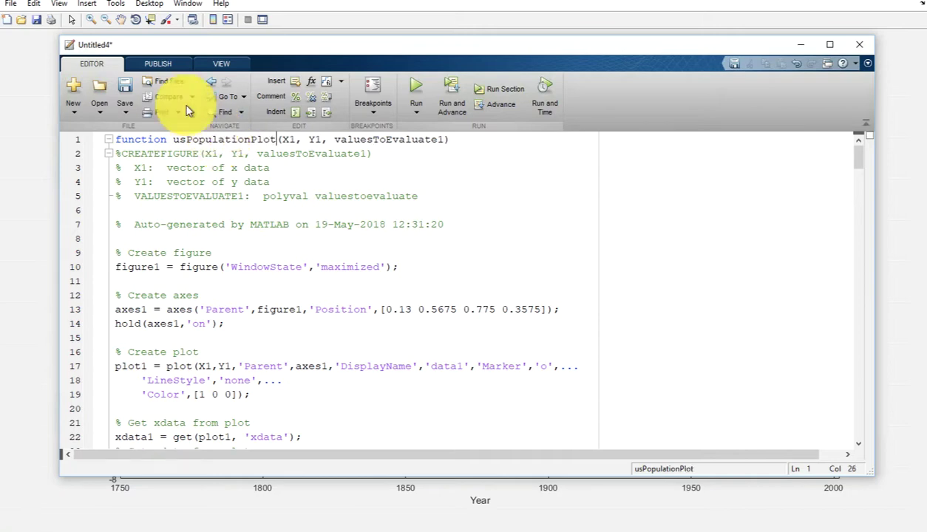
Save the function as usPopulationPlot.m and minimize the editor
{"action": "left_click", "coordinate": [124, 85]}
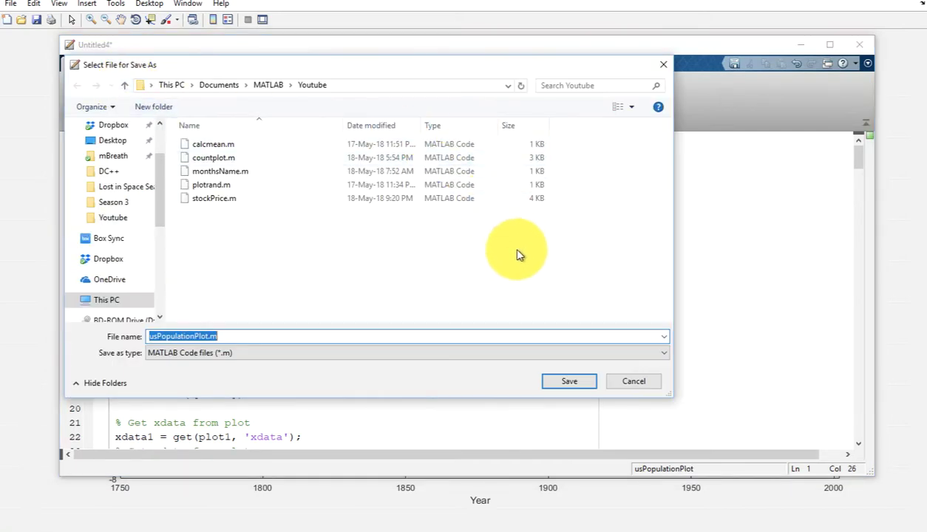
{"action": "left_click", "coordinate": [569, 382]}
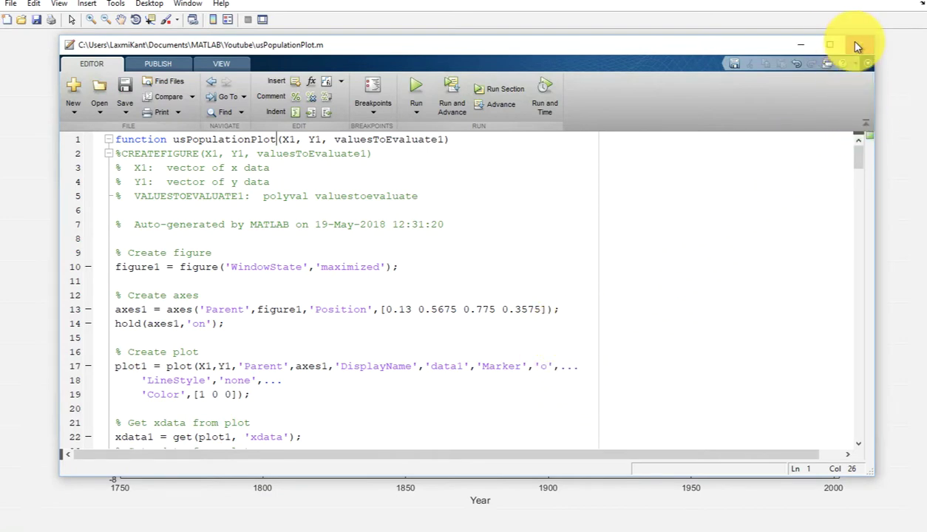
{"action": "left_click", "coordinate": [799, 45]}
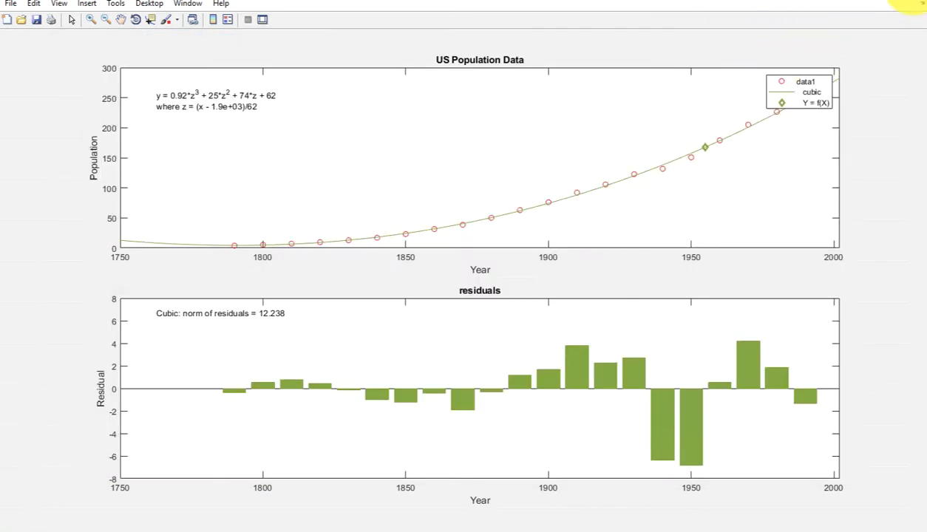
Run usPopulationPlot(cdate, pop, 'g*') in the Command Window; it errors at line 94
{"action": "left_click", "coordinate": [909, 4]}
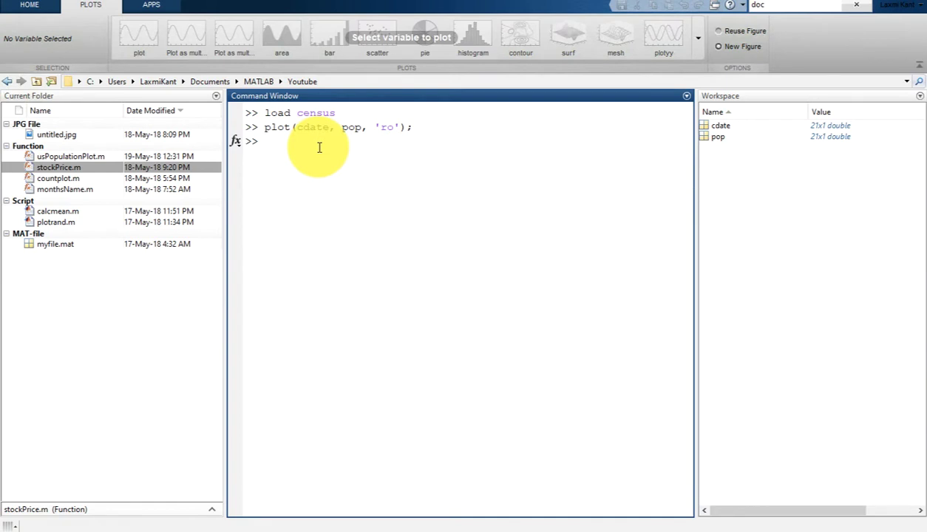
{"action": "type", "text": "usPopulationPlot"}
{"action": "type", "text": "()"}
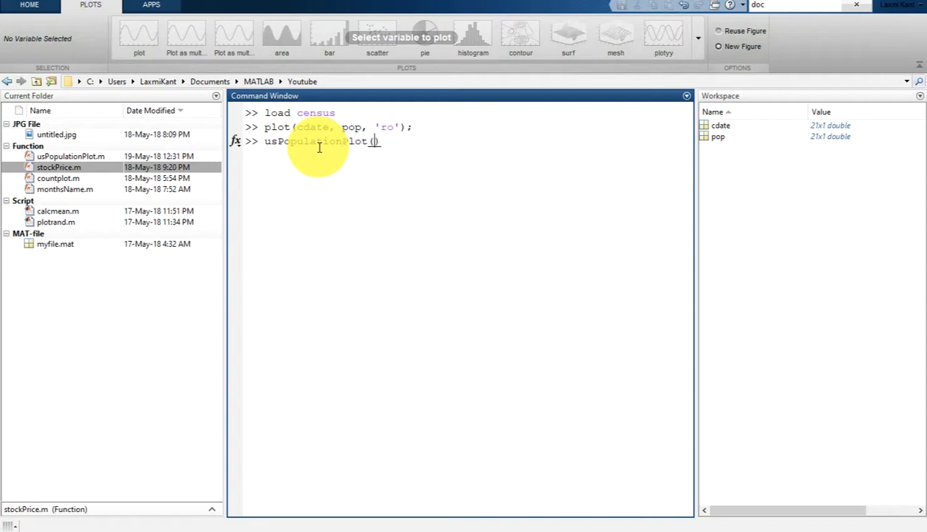
{"action": "type", "text": "cdate"}
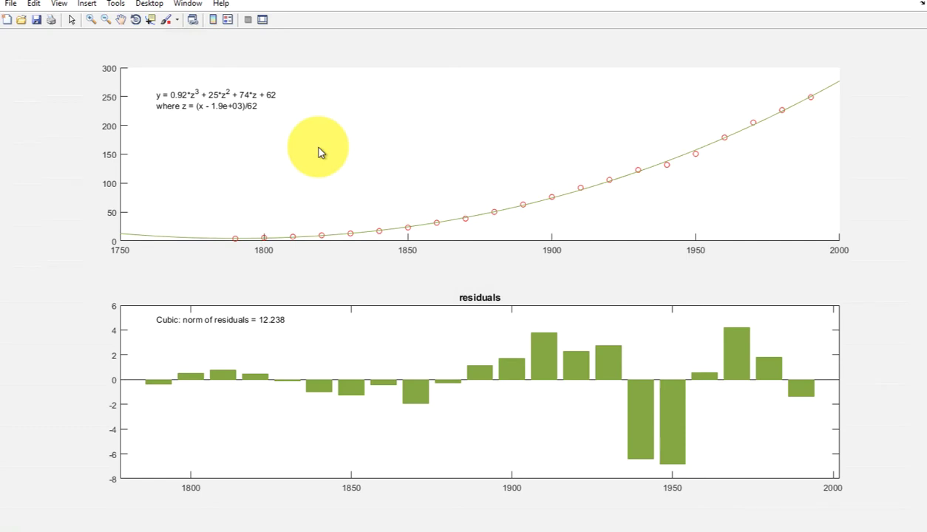
Restore Figure 1 to a smaller window, move it aside, and return to the MATLAB desktop
{"action": "mouse_move", "coordinate": [570, 2]}
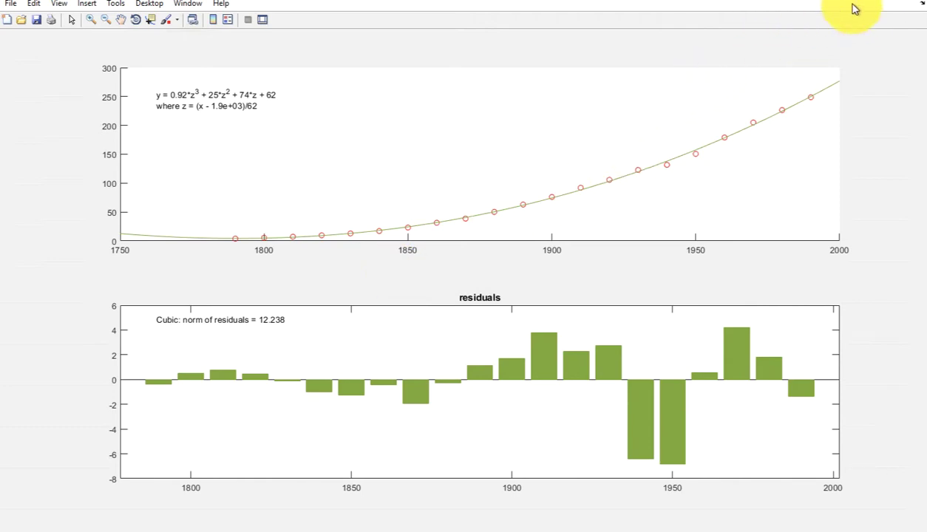
{"action": "left_click", "coordinate": [896, 4]}
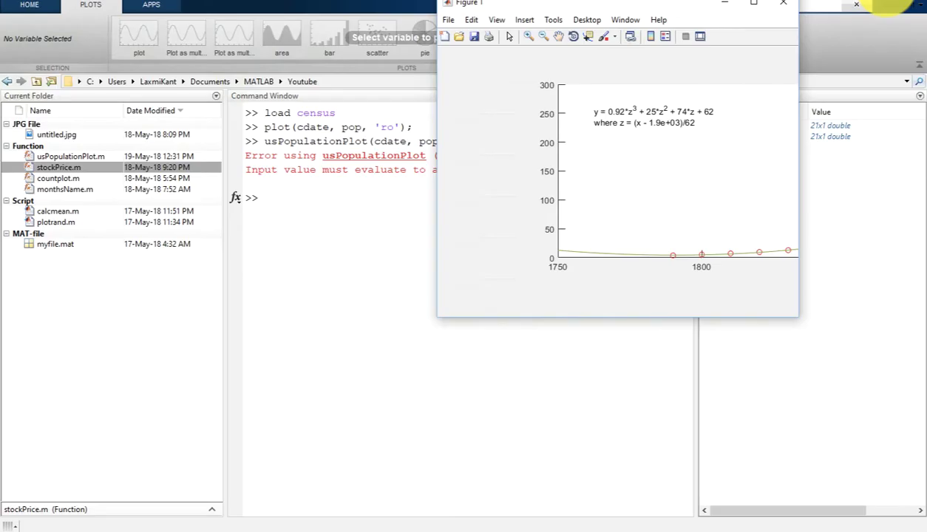
{"action": "left_click_drag", "start_coordinate": [560, 13], "coordinate": [501, 106]}
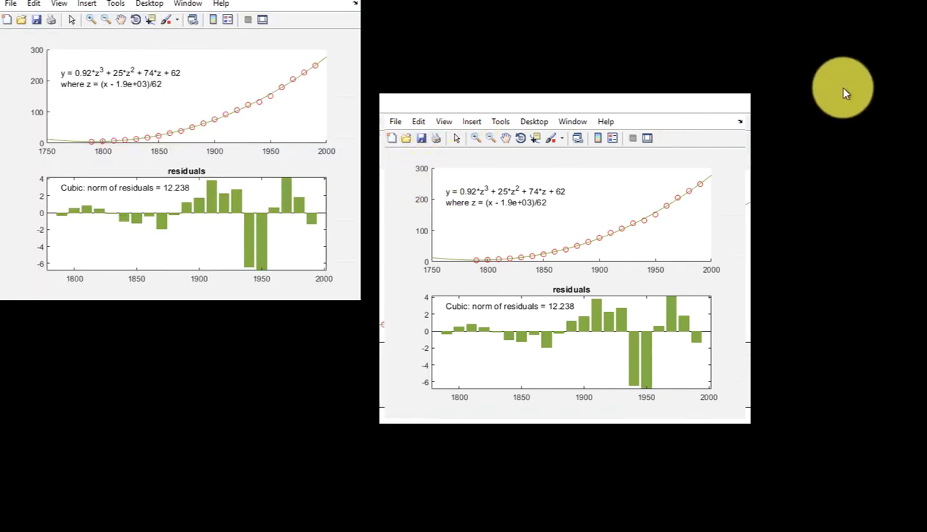
{"action": "mouse_move", "coordinate": [517, 523]}
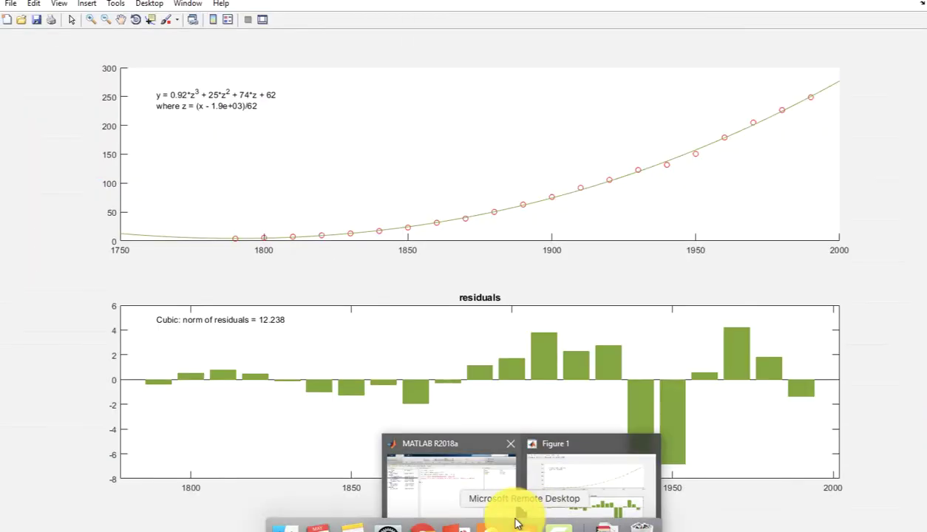
{"action": "left_click", "coordinate": [473, 491]}
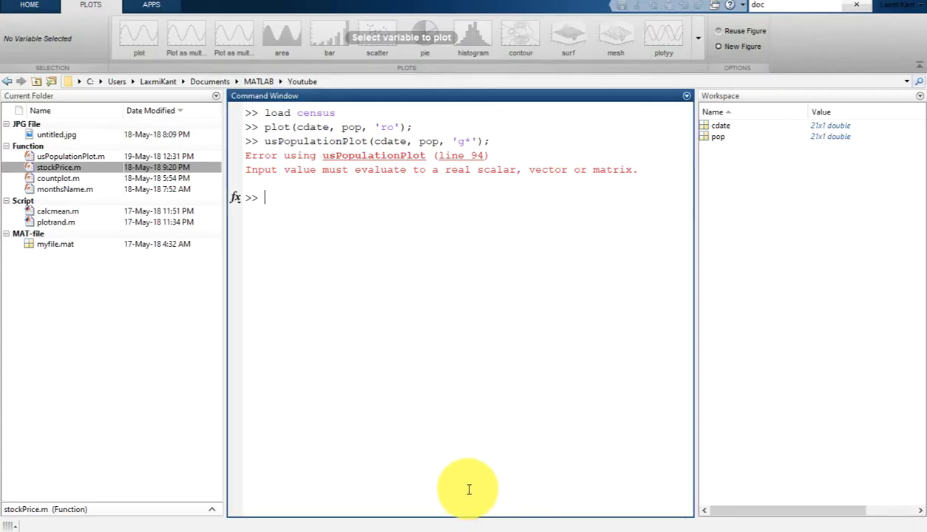
{"action": "left_click", "coordinate": [77, 157]}
{"action": "double_click", "coordinate": [76, 160]}
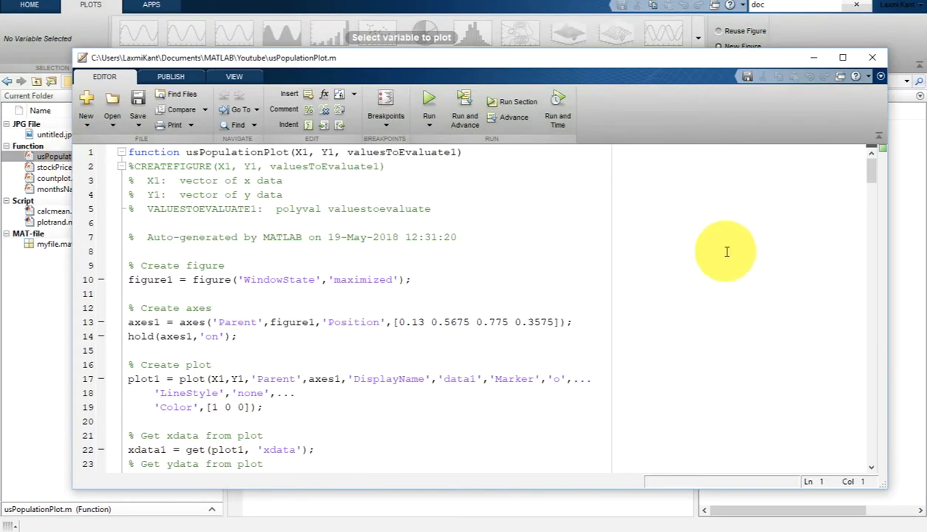
{"action": "left_click_drag", "start_coordinate": [872, 174], "coordinate": [875, 259]}
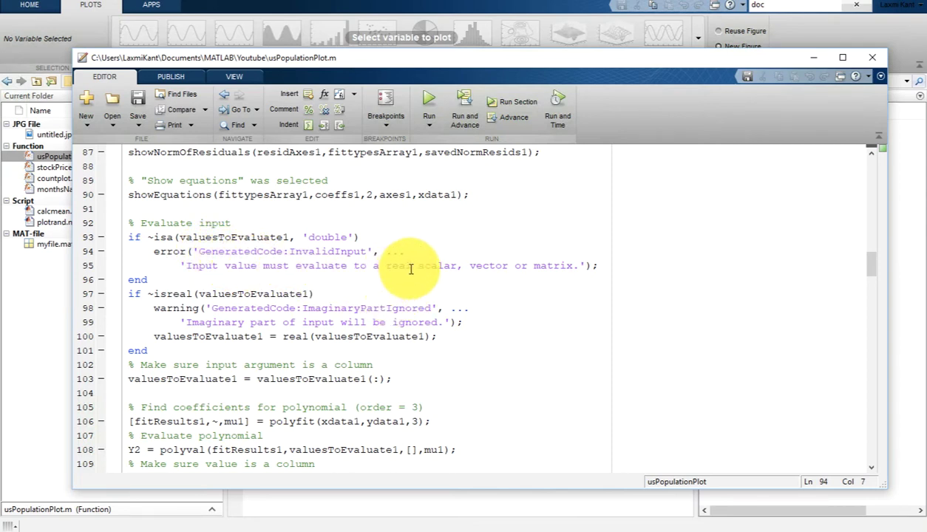
{"action": "double_click", "coordinate": [229, 237]}
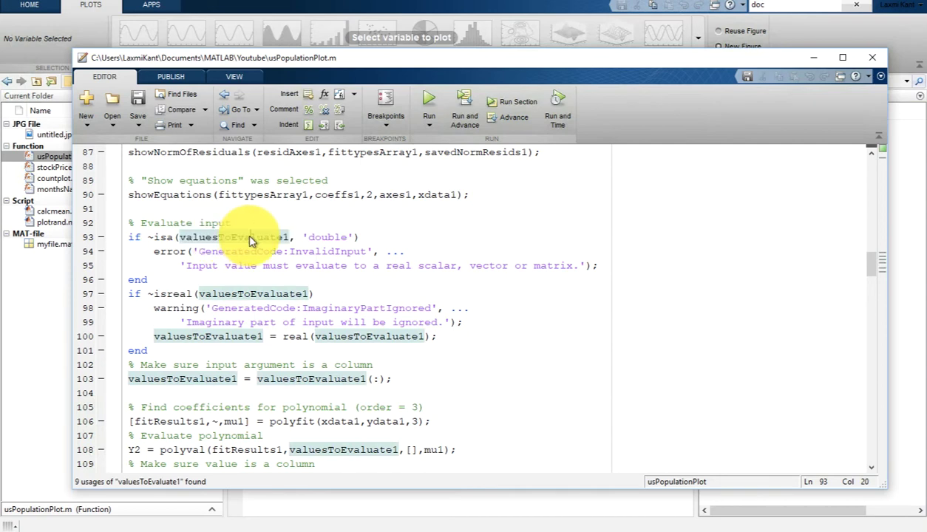
Re-run usPopulationPlot(cdate, pop, 1995) and move the legend left to reveal the green 1995 diamond
{"action": "left_click", "coordinate": [873, 63]}
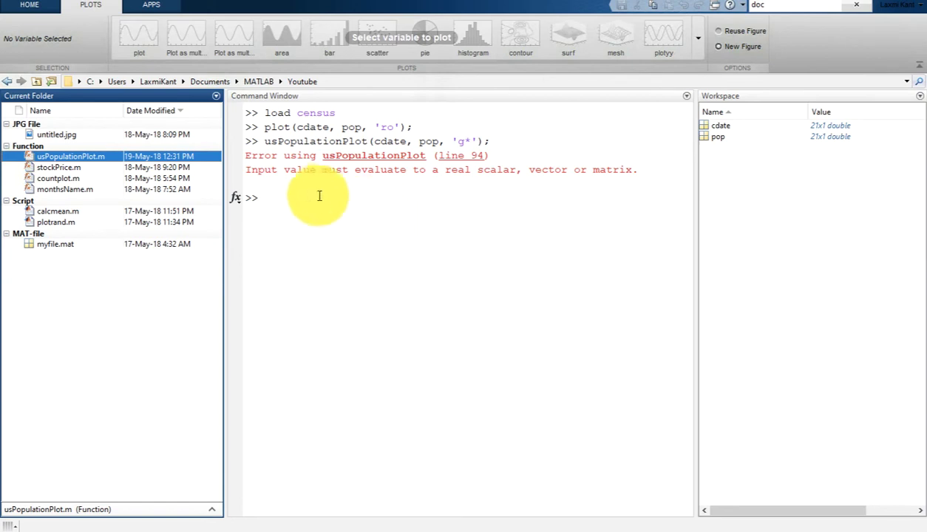
{"action": "left_click", "coordinate": [378, 160]}
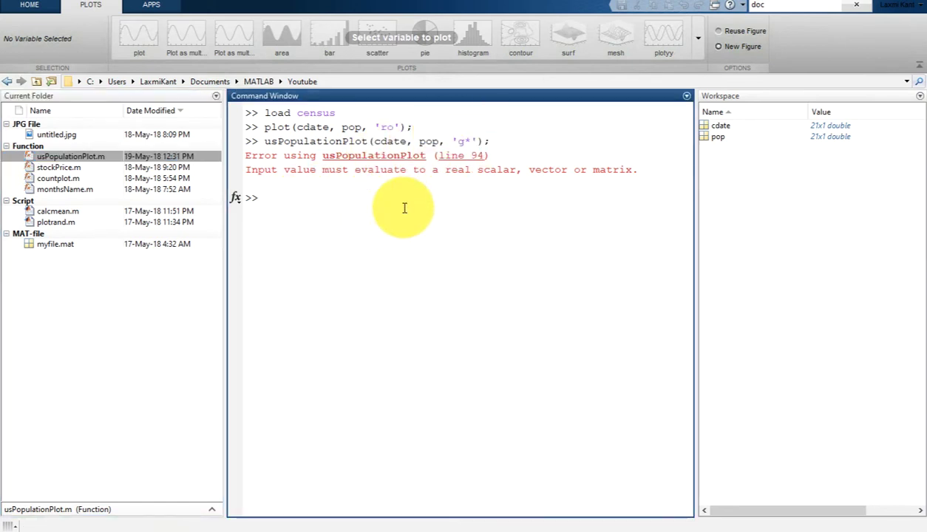
{"action": "key", "text": "Up"}
{"action": "key", "text": "Left"}
{"action": "key", "text": "Left"}
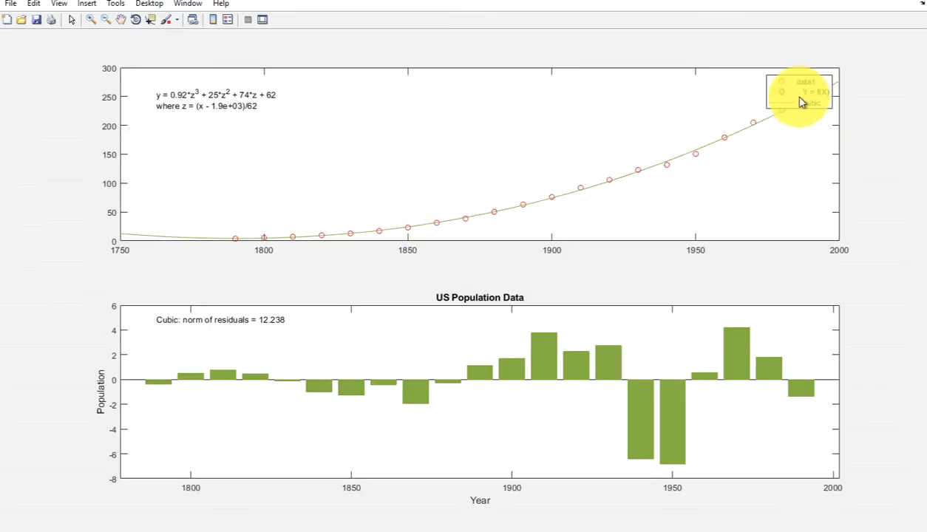
{"action": "left_click_drag", "start_coordinate": [778, 84], "coordinate": [622, 85]}
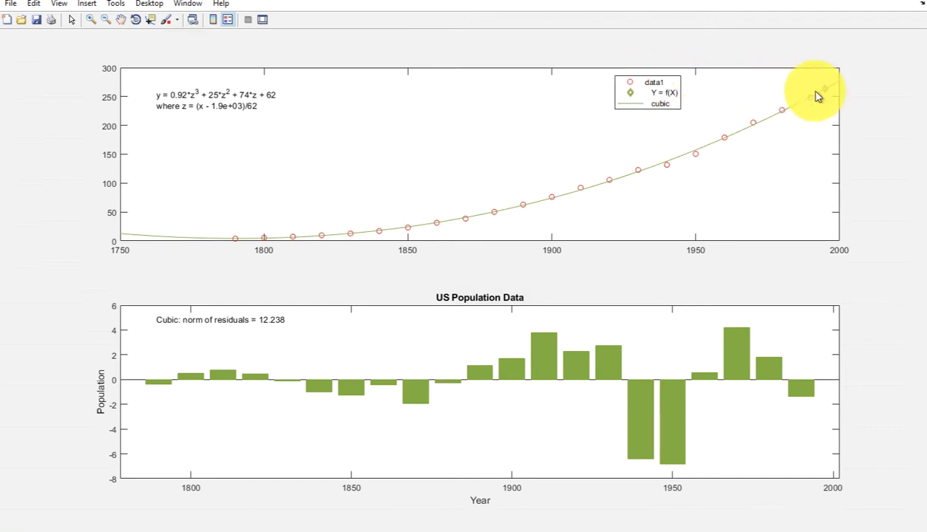